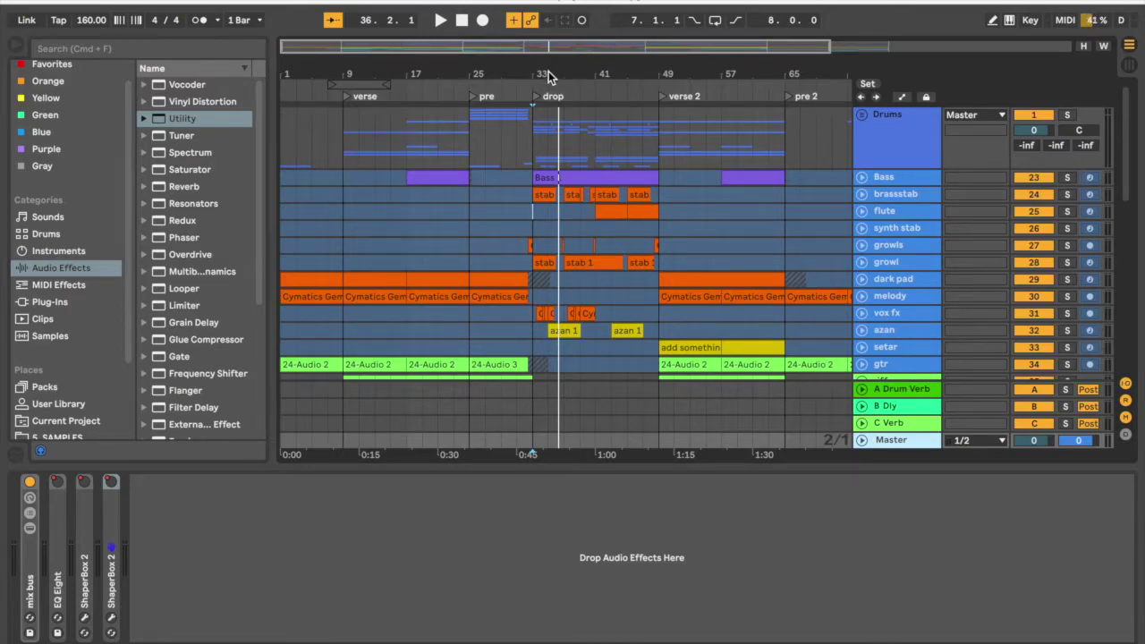
# Step: Select Utility in the widened browser, set playback start at bar 33, and show the Master chain
pyautogui.moveTo(548, 75); pyautogui.dragTo(549, 126)
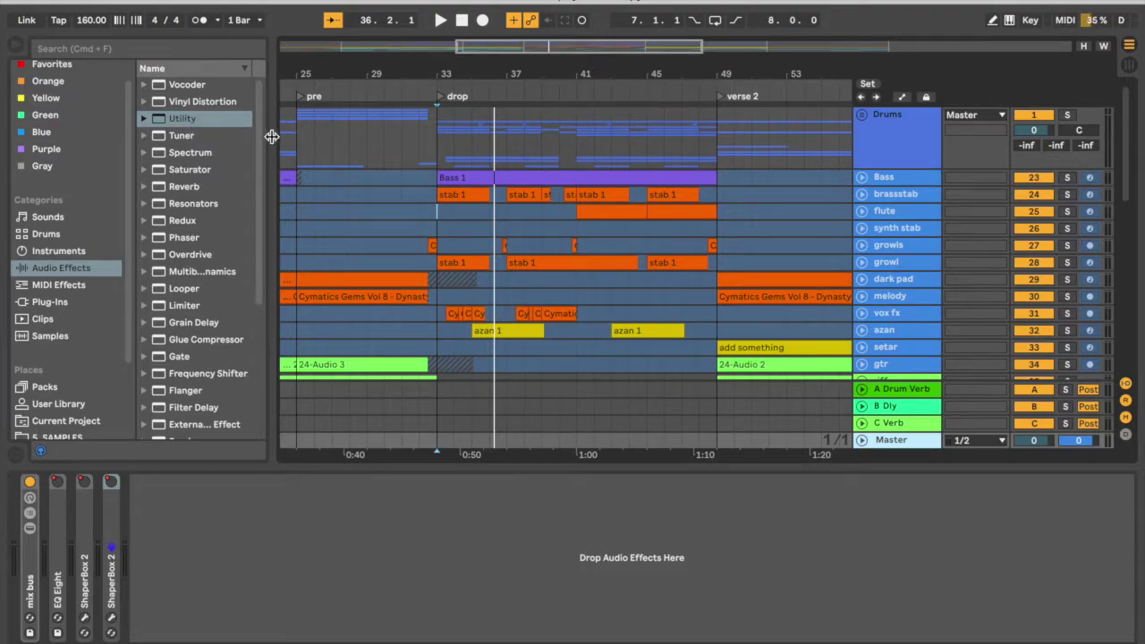
pyautogui.moveTo(271, 138); pyautogui.dragTo(316, 143)
pyautogui.click(144, 119)
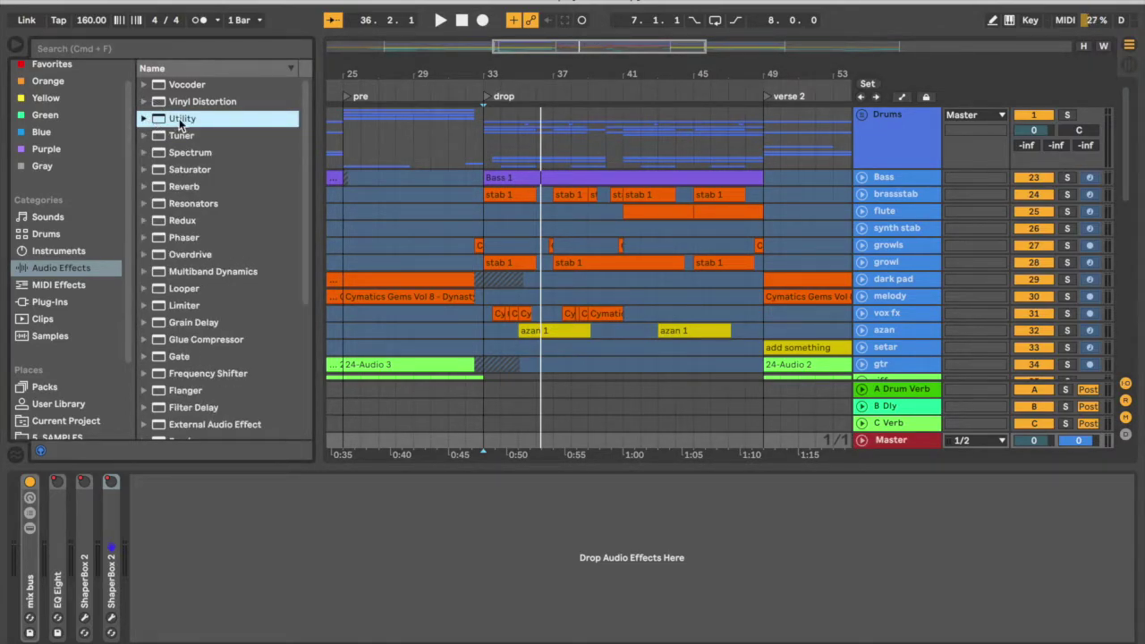
pyautogui.click(484, 213)
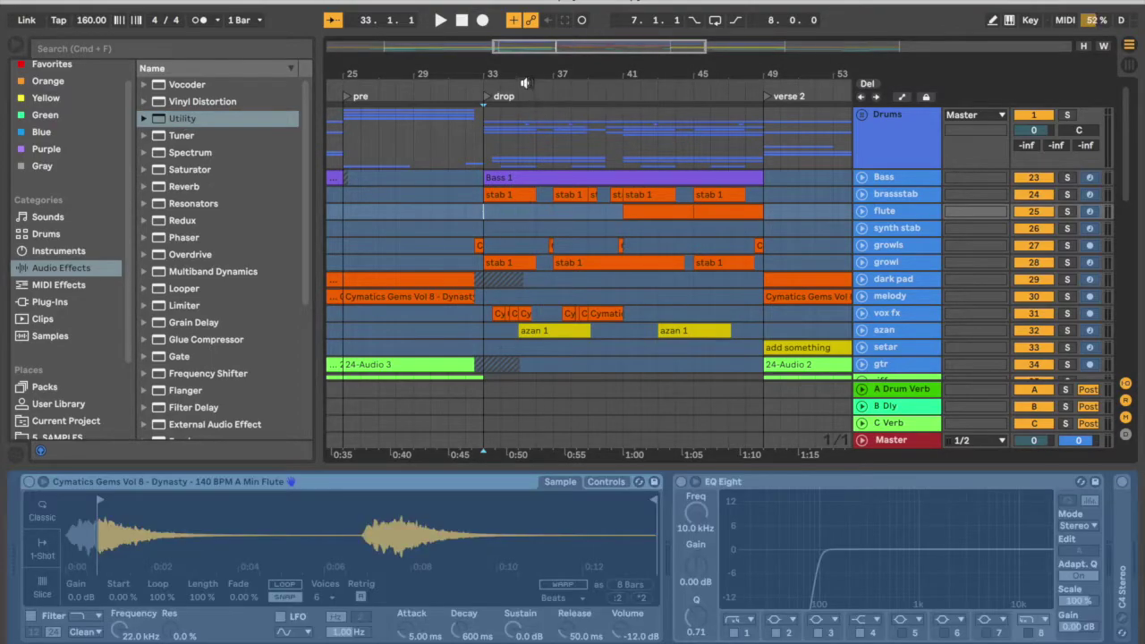
pyautogui.click(890, 440)
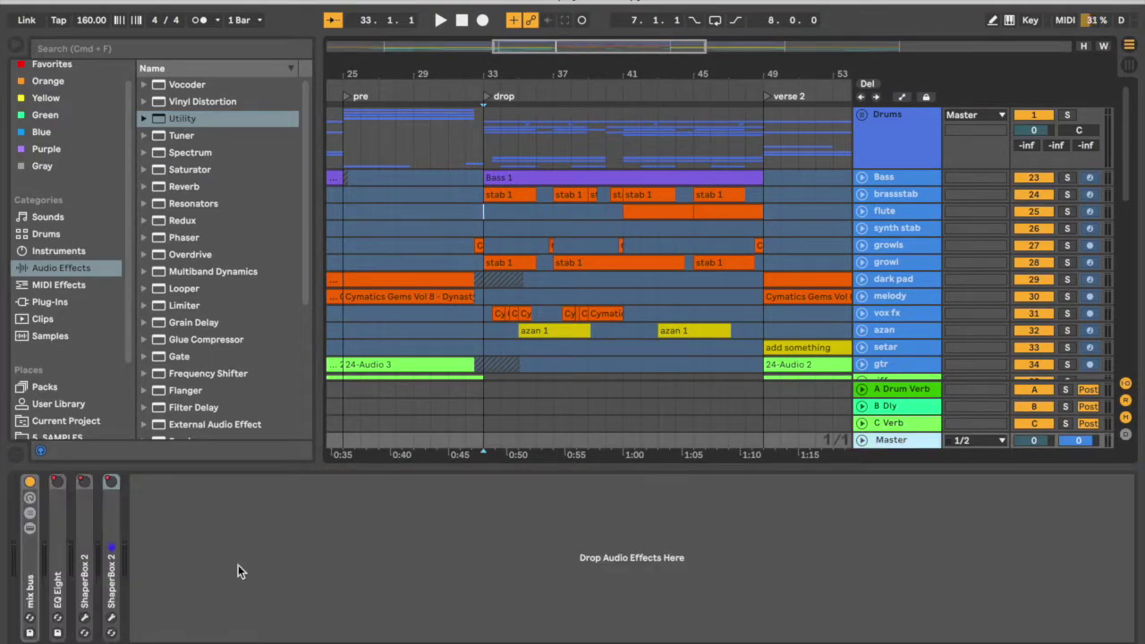
pyautogui.hscroll(-3, 594, 343)
pyautogui.press('space')
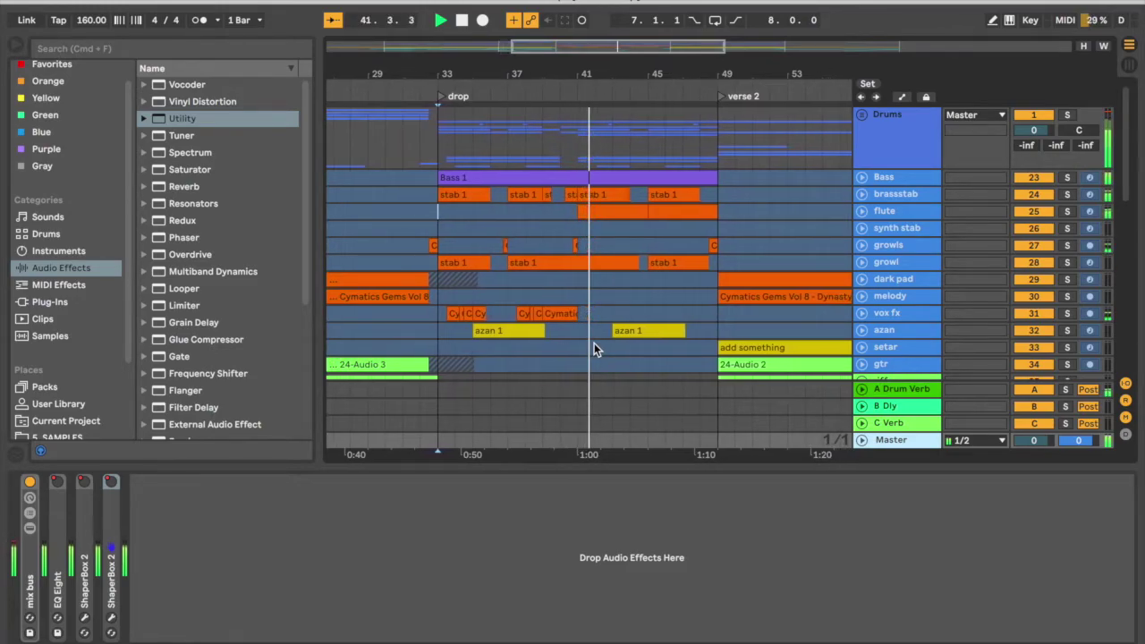
pyautogui.press('space')
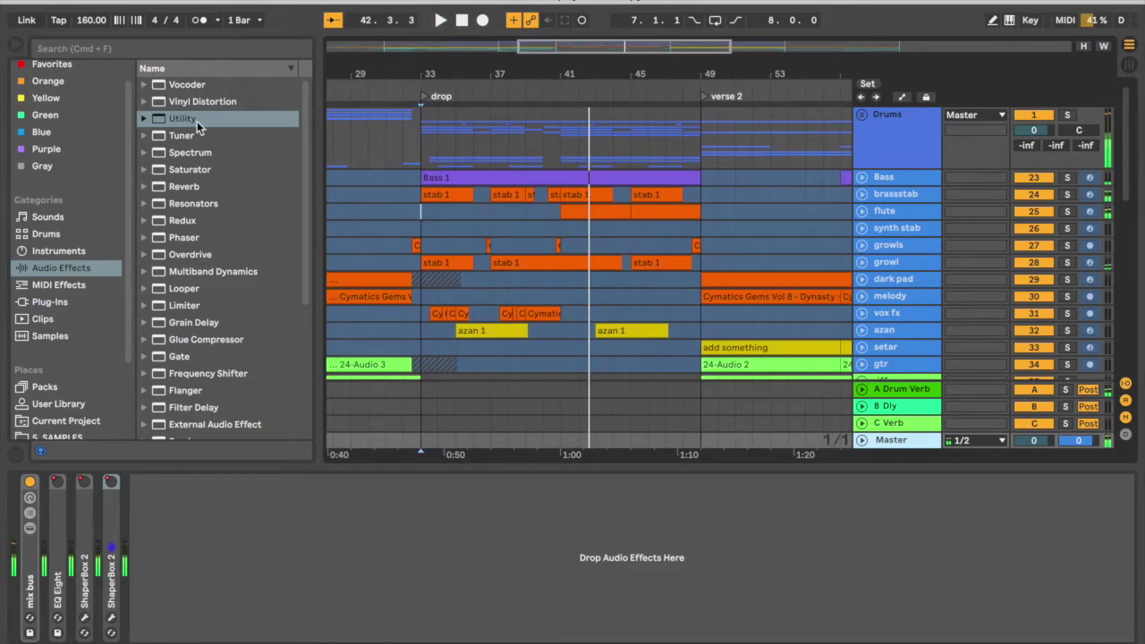
pyautogui.click(193, 119)
# Step: Add the Utility effect from the browser to the end of the Master track's chain
pyautogui.moveTo(194, 119); pyautogui.dragTo(237, 178)
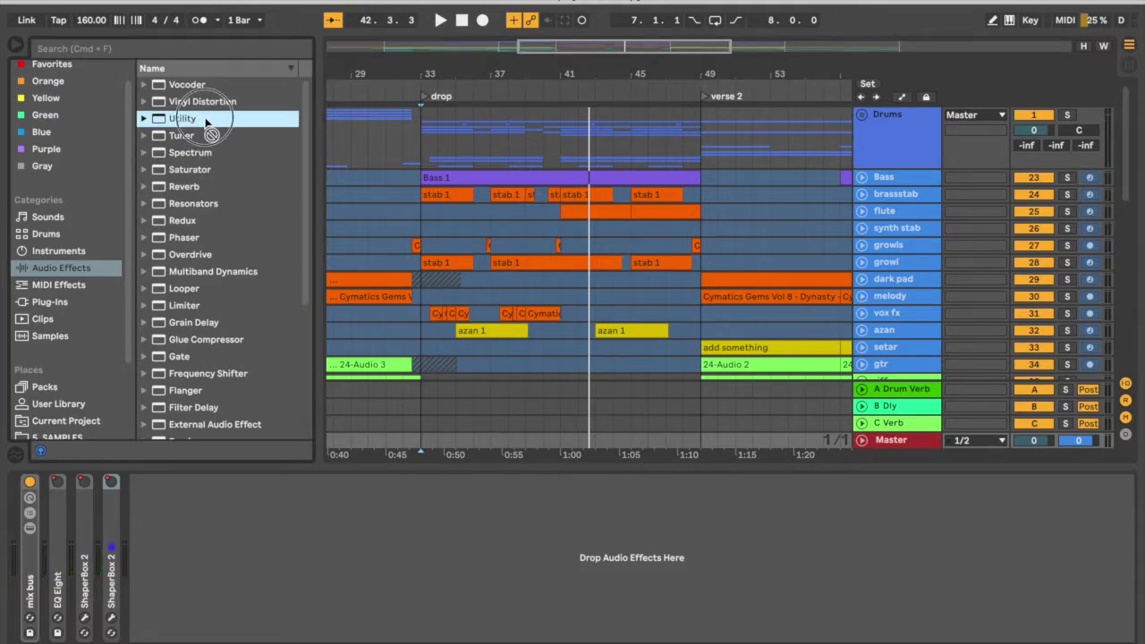
pyautogui.moveTo(237, 178); pyautogui.dragTo(272, 541)
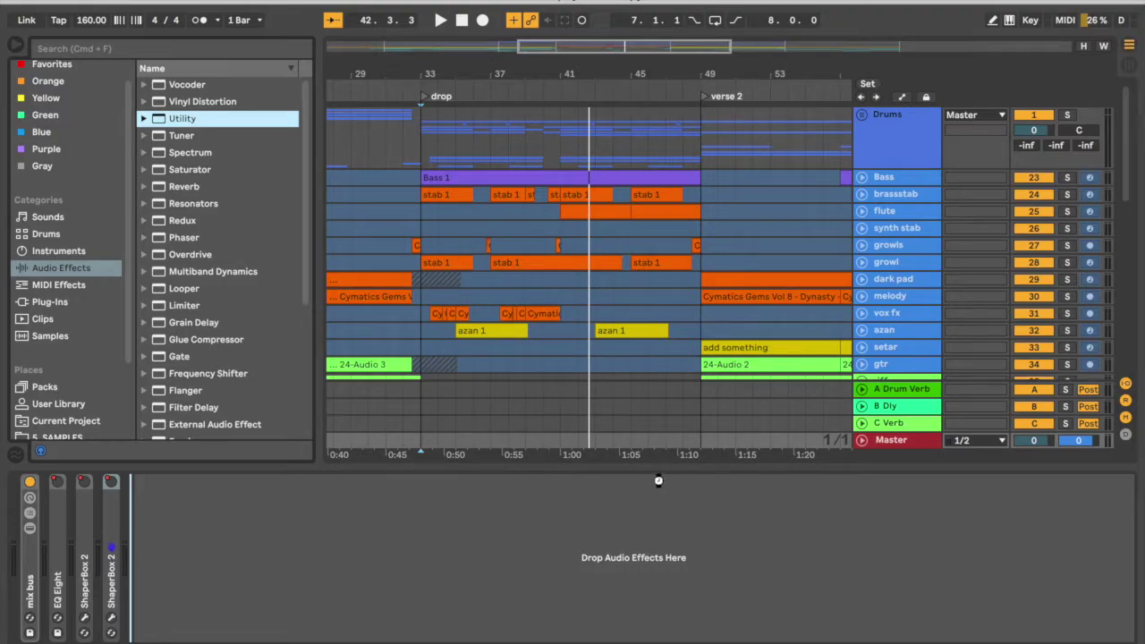
pyautogui.click(904, 444)
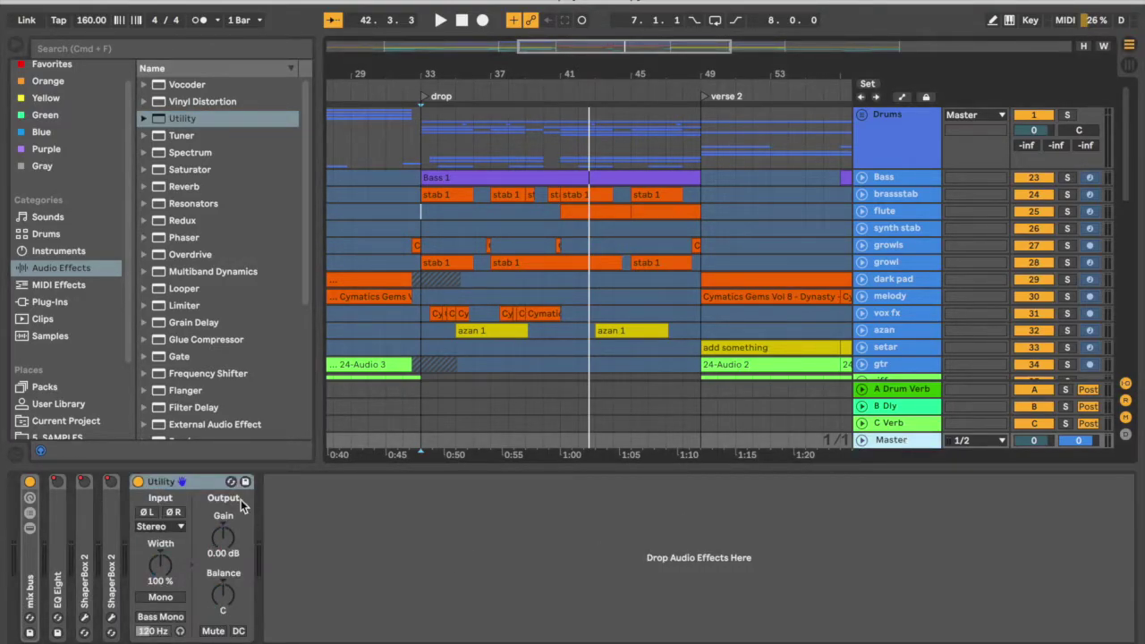
pyautogui.click(206, 485)
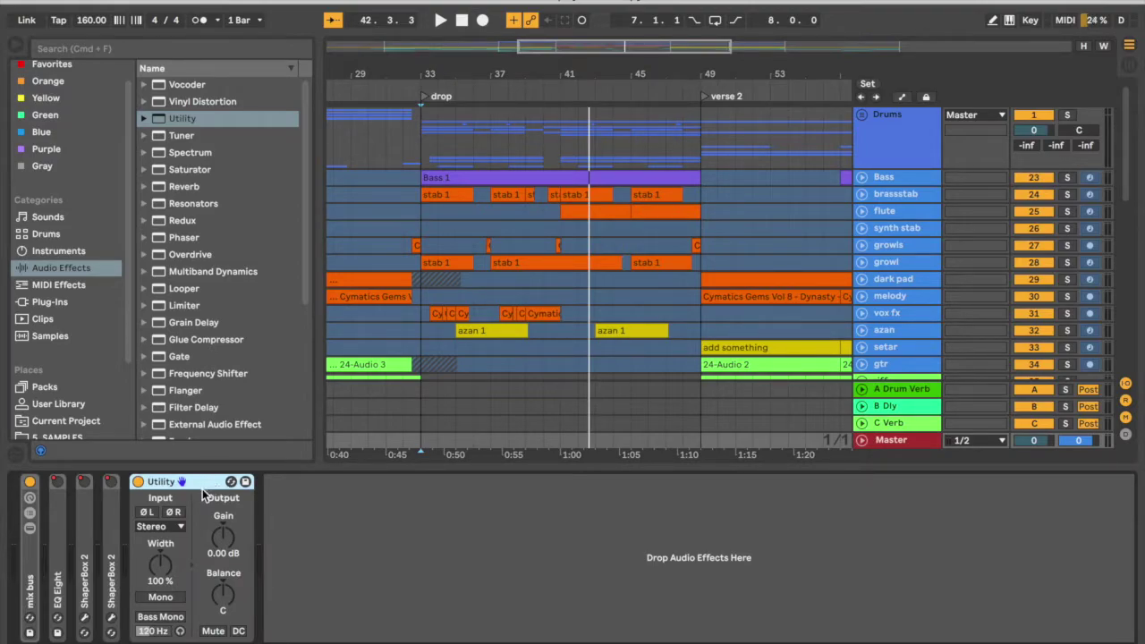
# Step: Set Utility's Width to 200% and play the drop to hear the widened mix
pyautogui.click(161, 565)
pyautogui.write('20')
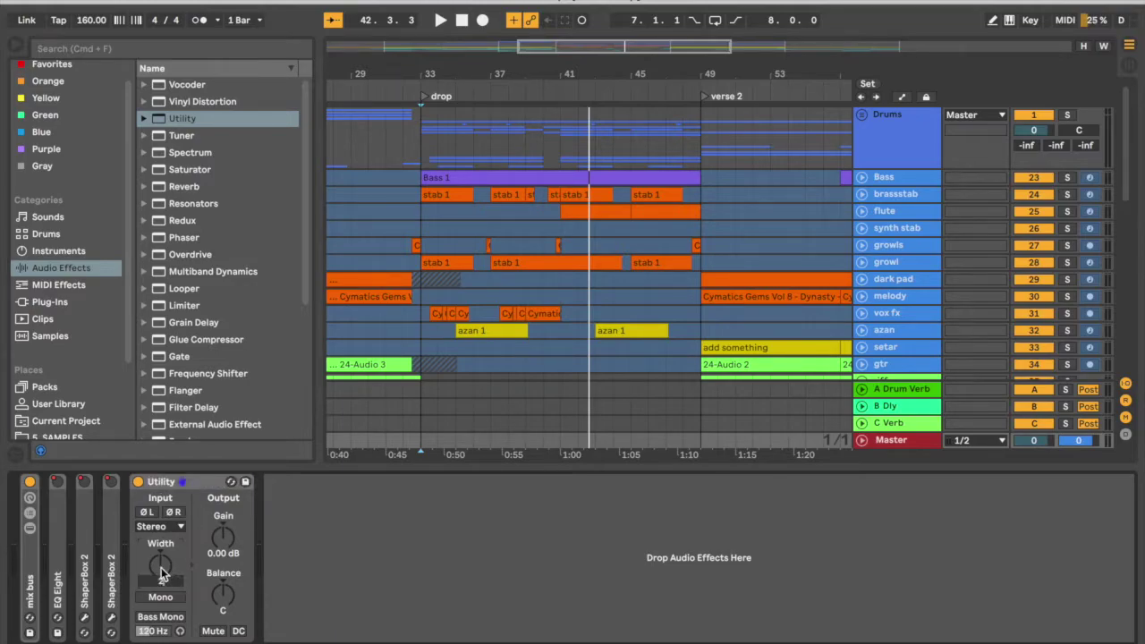
pyautogui.write('0')
pyautogui.press('Return')
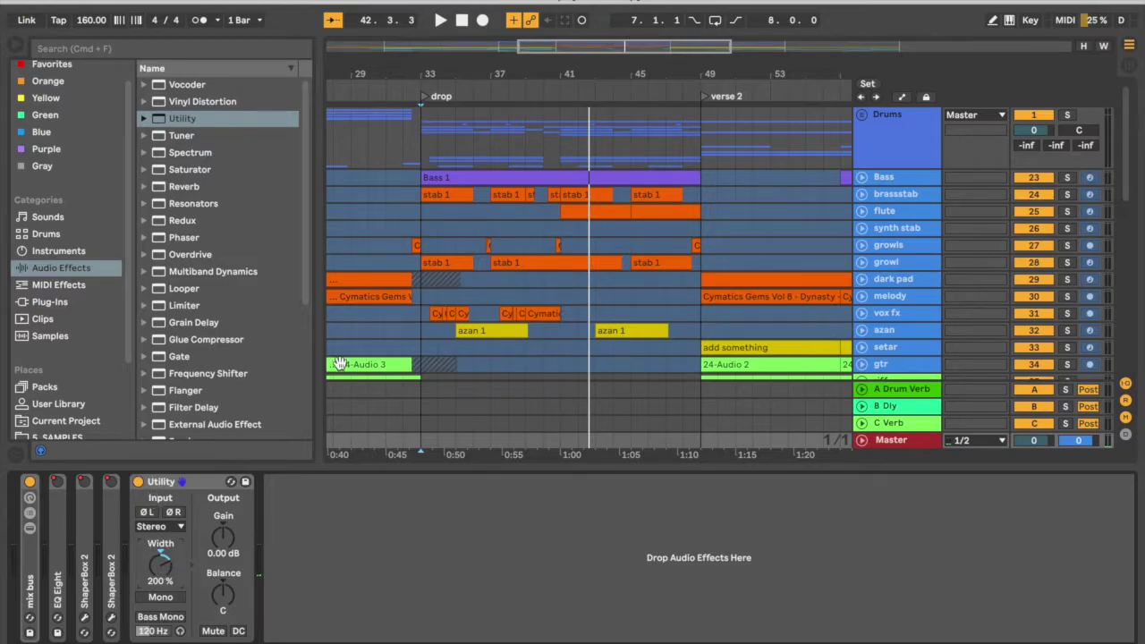
pyautogui.press('space')
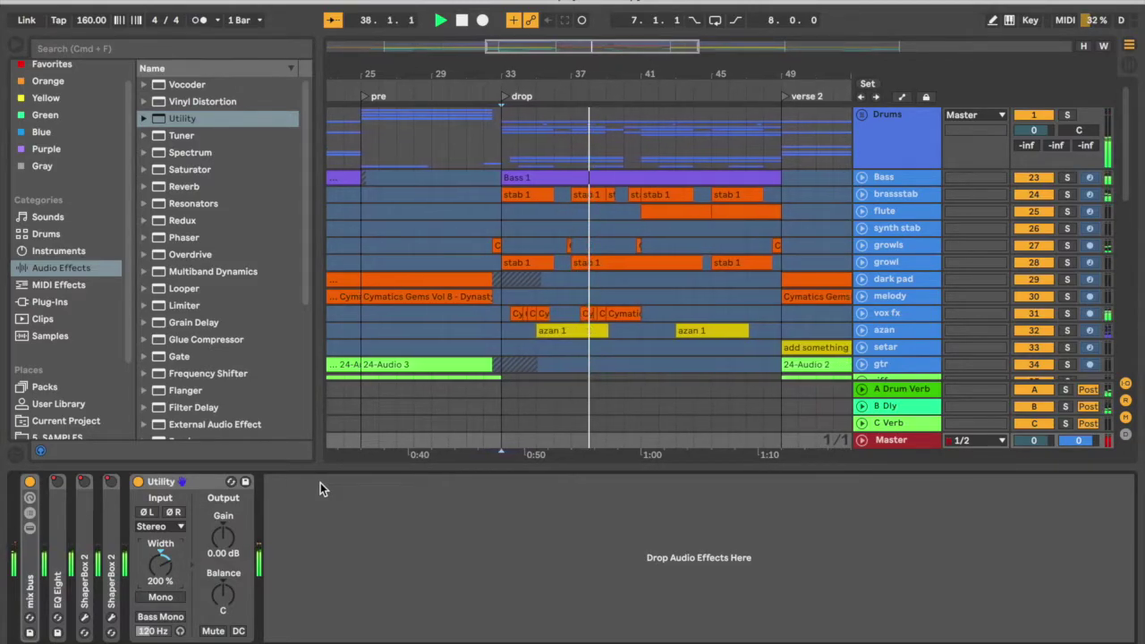
pyautogui.click(137, 482)
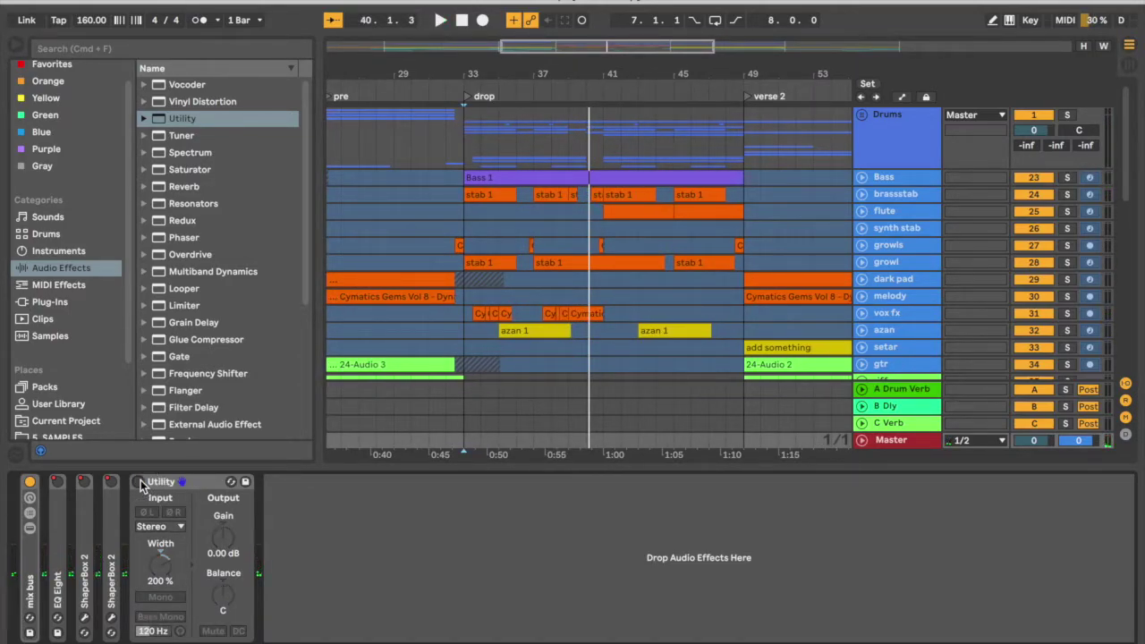
pyautogui.press('space')
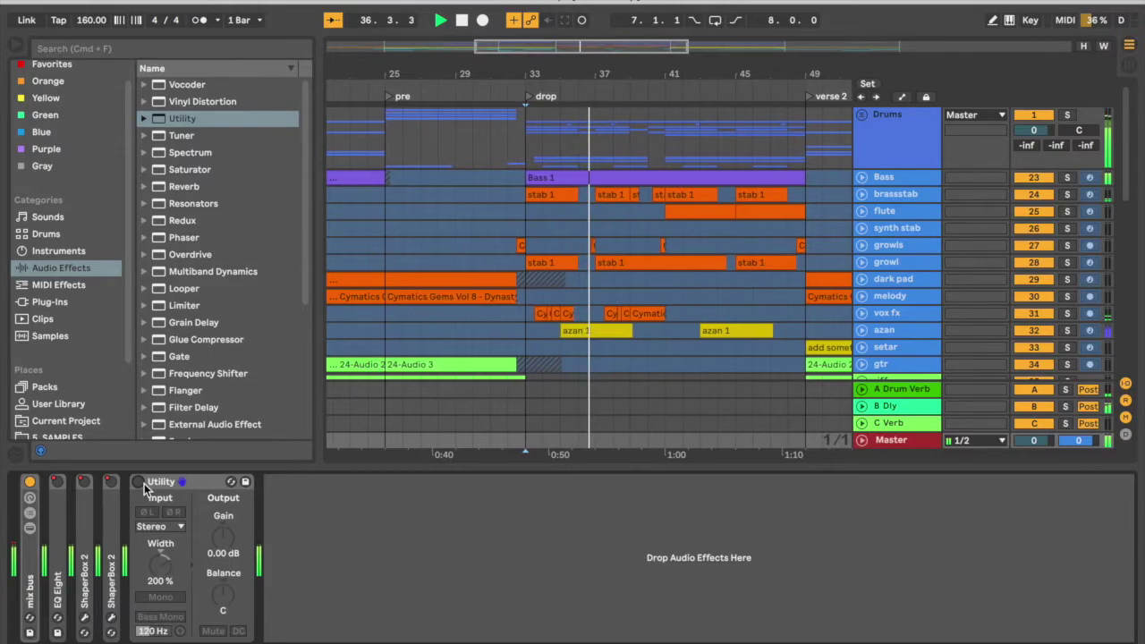
pyautogui.click(139, 482)
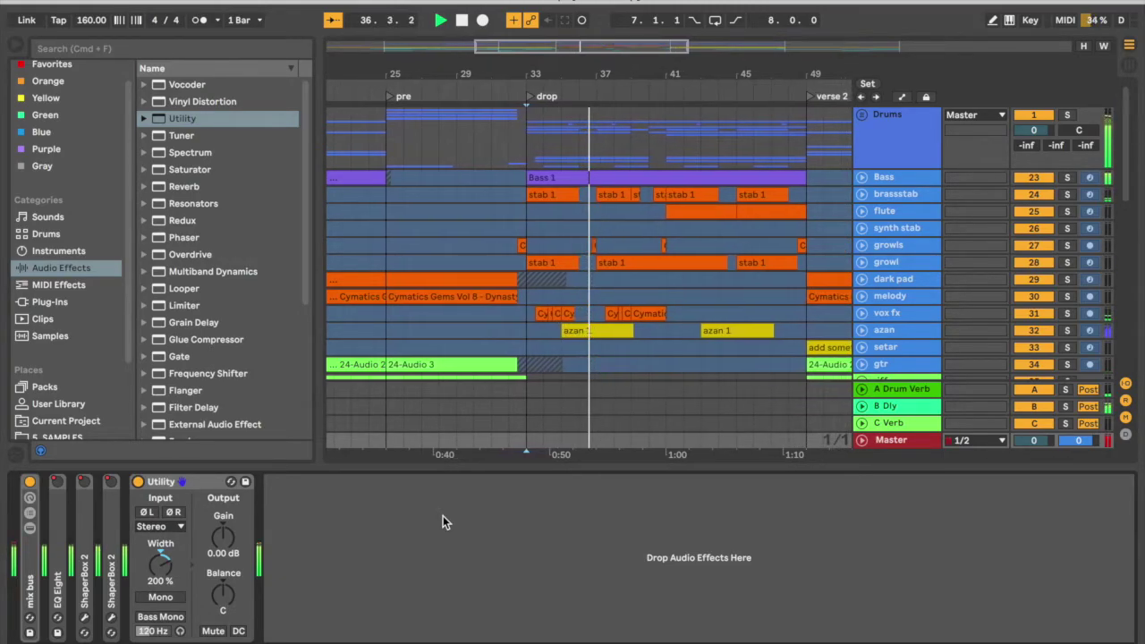
pyautogui.press('space')
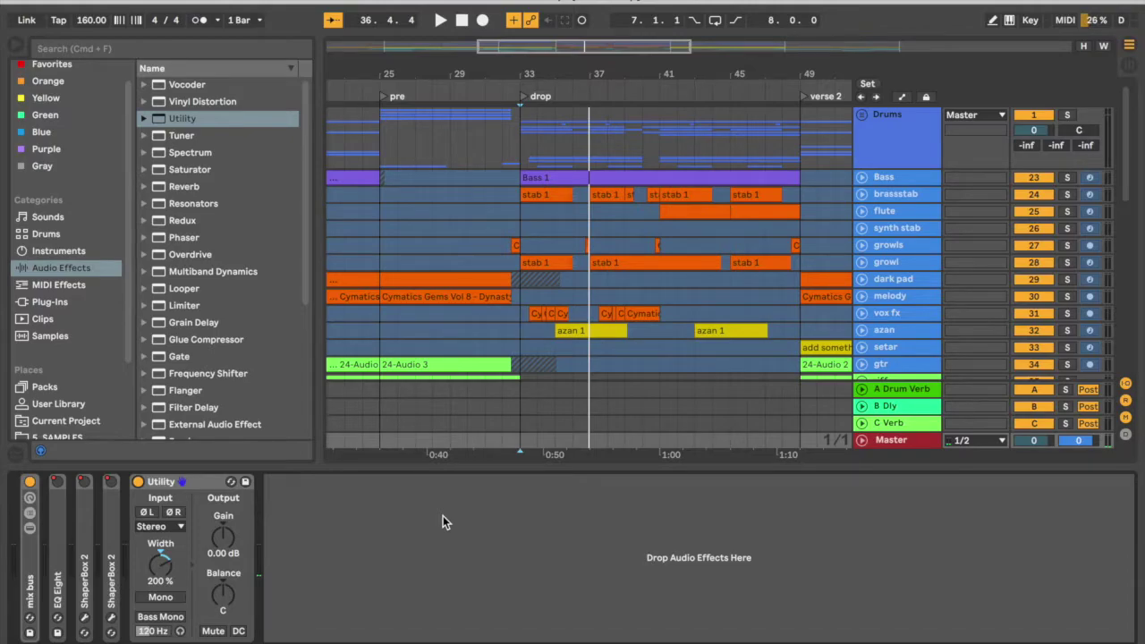
pyautogui.click(185, 481)
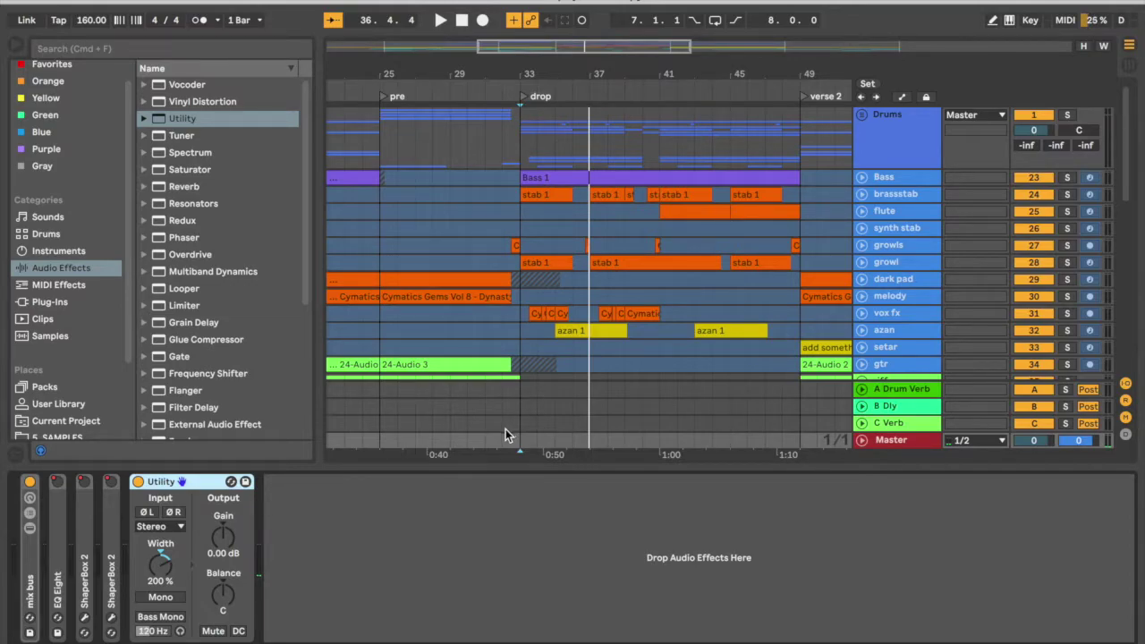
# Step: Enable Bass Mono at 100 Hz in the Master Utility and set playback start to the drop
pyautogui.click(164, 619)
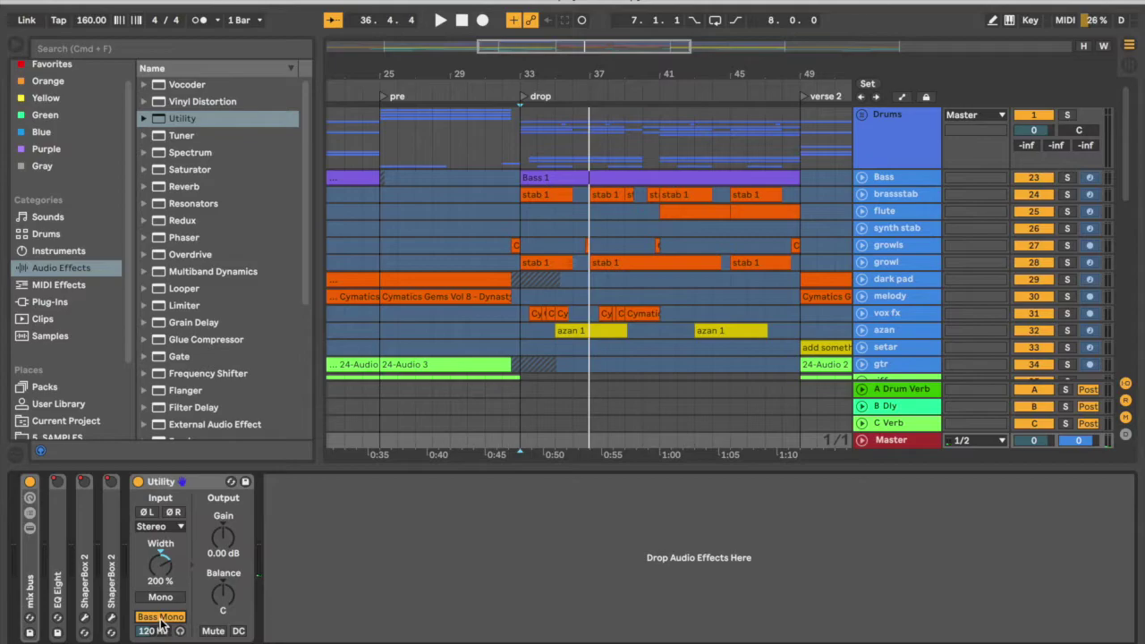
pyautogui.click(159, 632)
pyautogui.write('100')
pyautogui.press('Return')
pyautogui.click(179, 530)
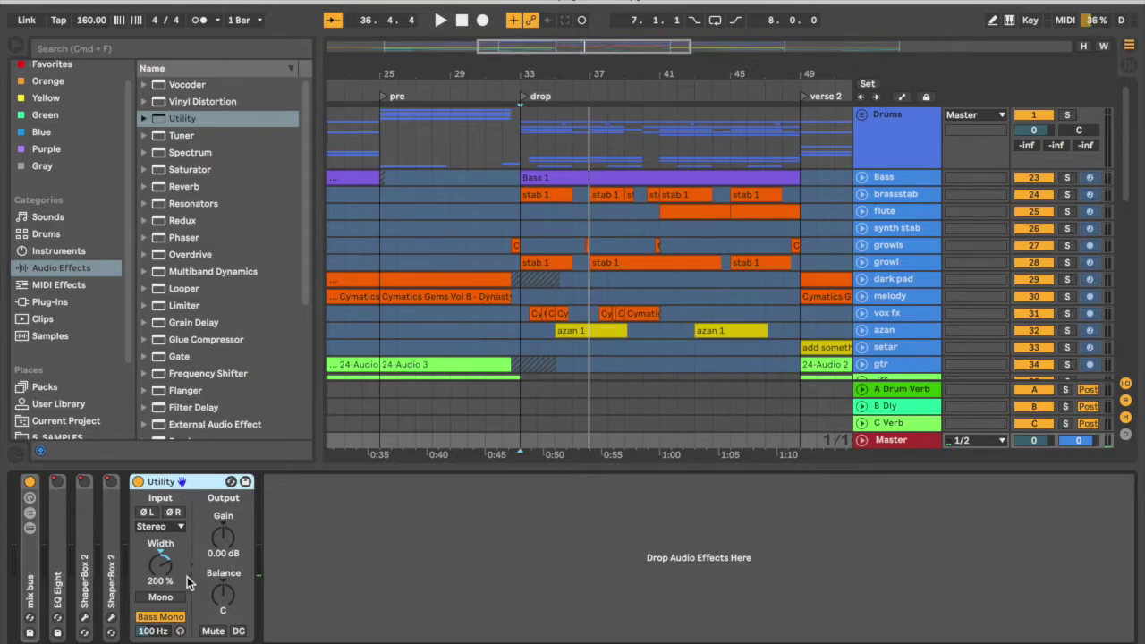
pyautogui.click(522, 213)
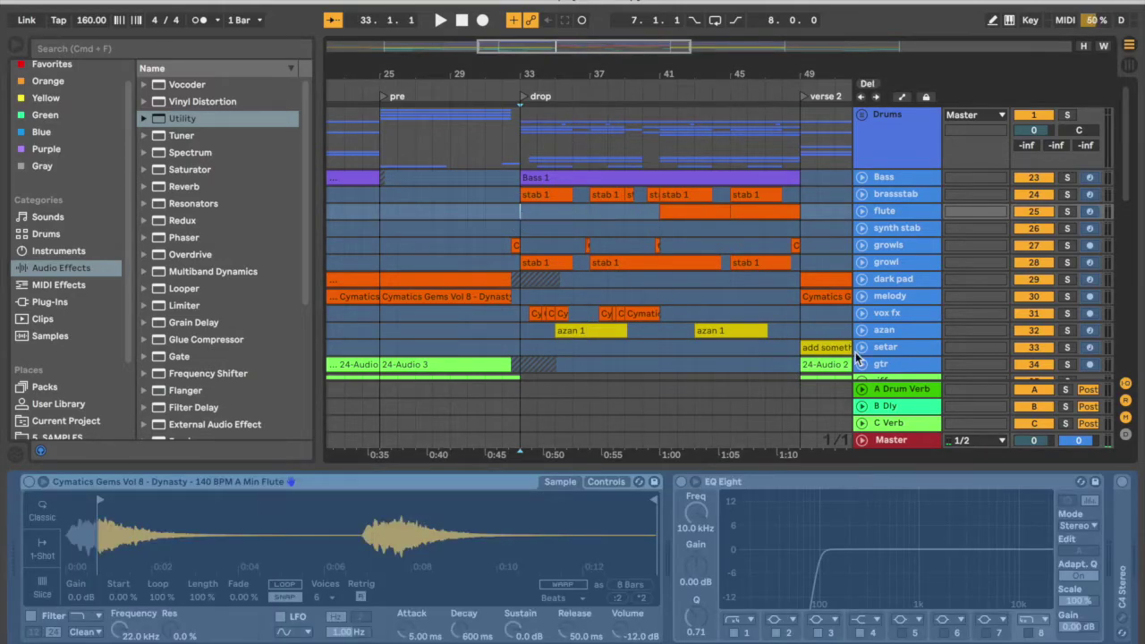
pyautogui.click(894, 440)
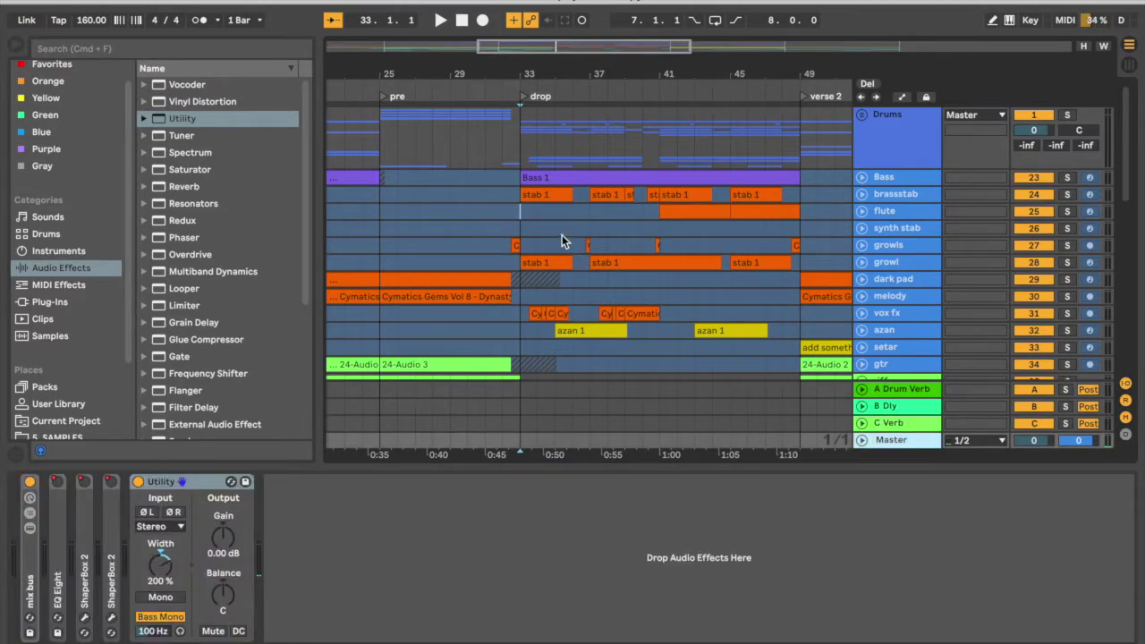
pyautogui.click(141, 488)
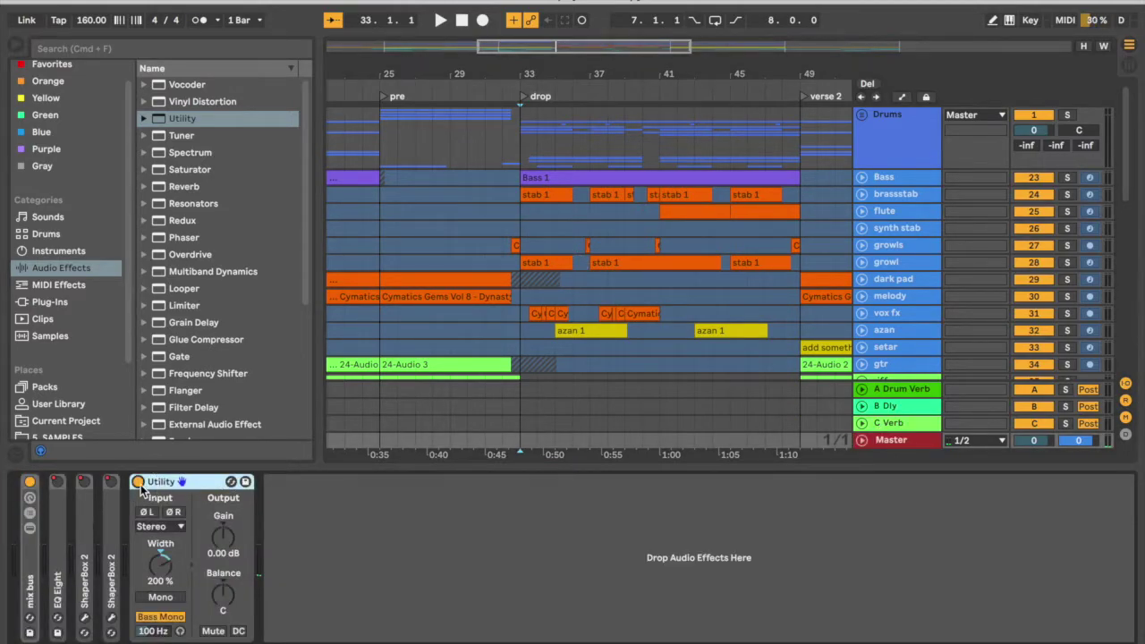
pyautogui.moveTo(577, 76); pyautogui.dragTo(507, 72)
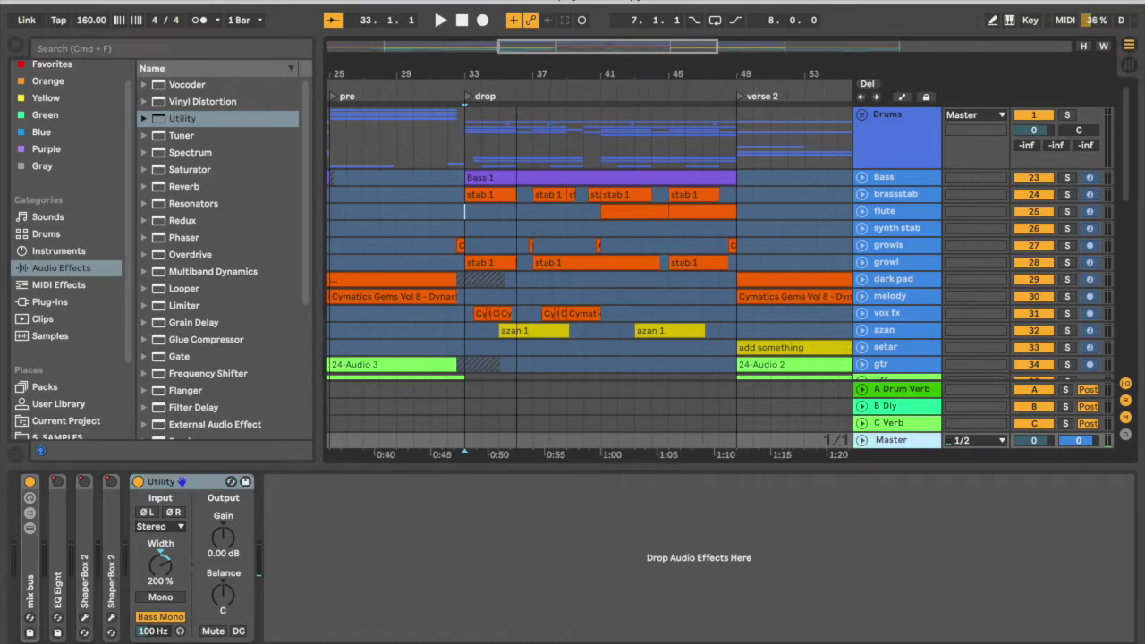
pyautogui.click(453, 208)
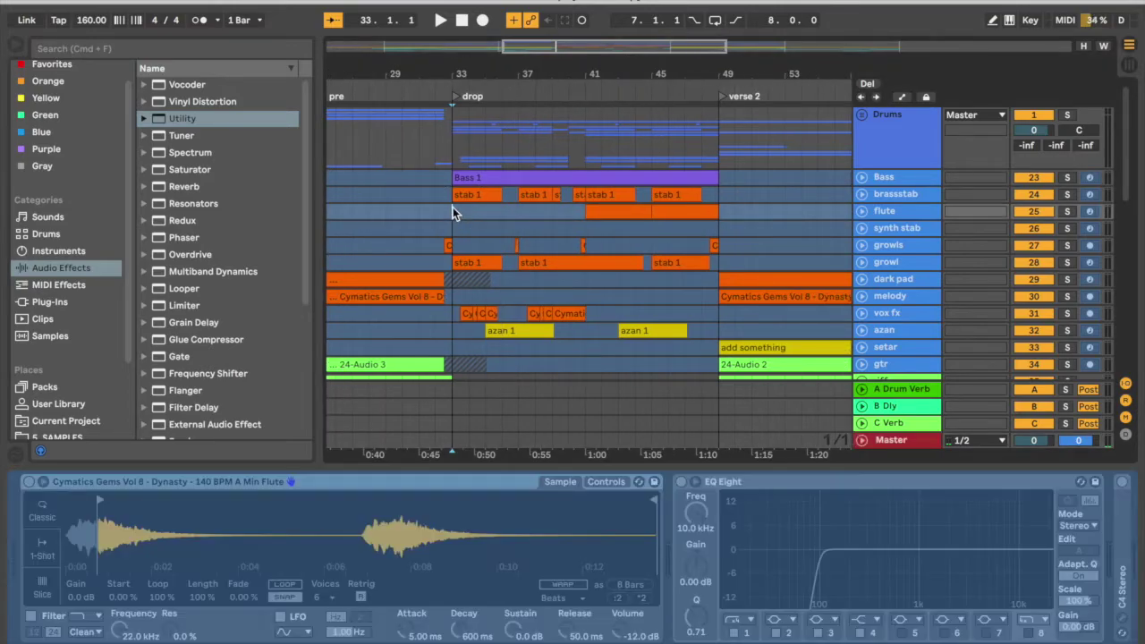
pyautogui.click(917, 438)
pyautogui.moveTo(466, 79); pyautogui.dragTo(465, 142)
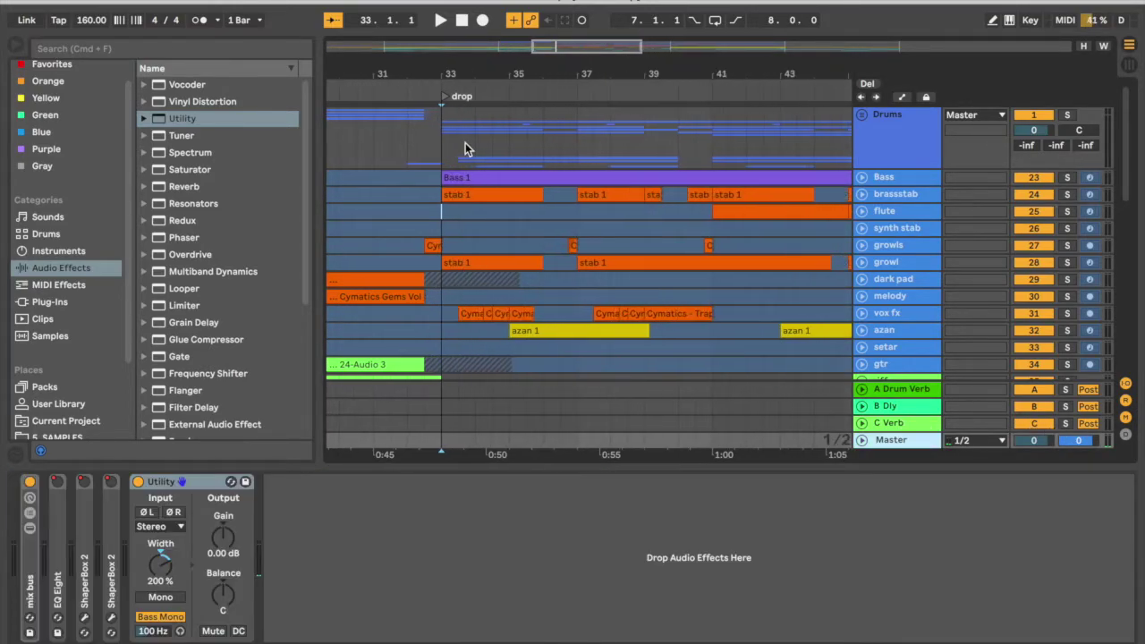
pyautogui.click(138, 481)
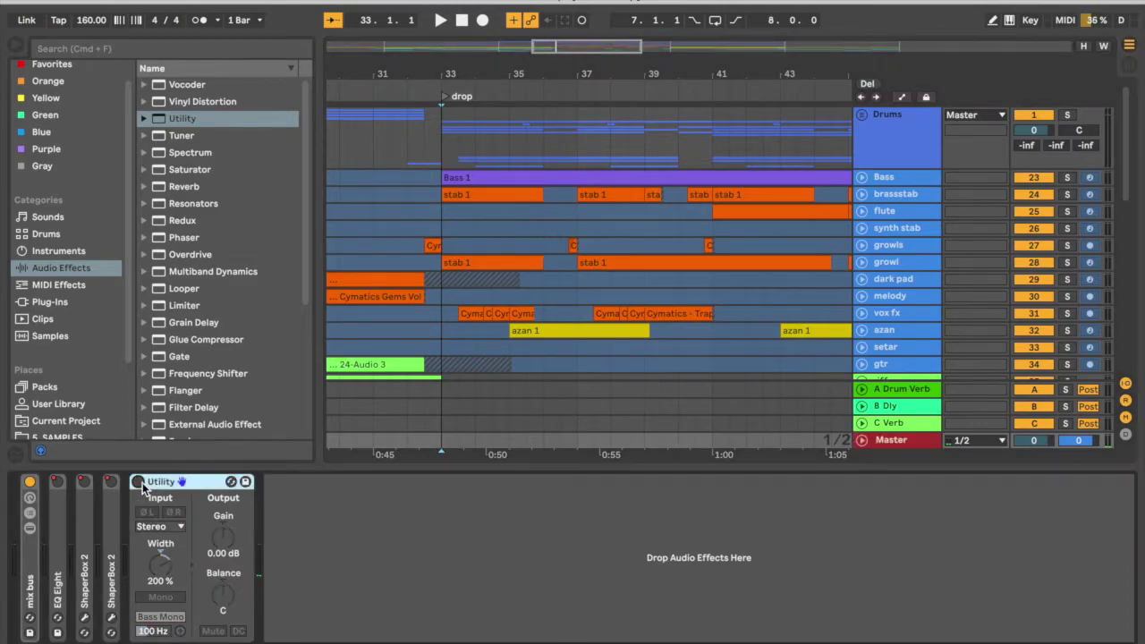
pyautogui.press('space')
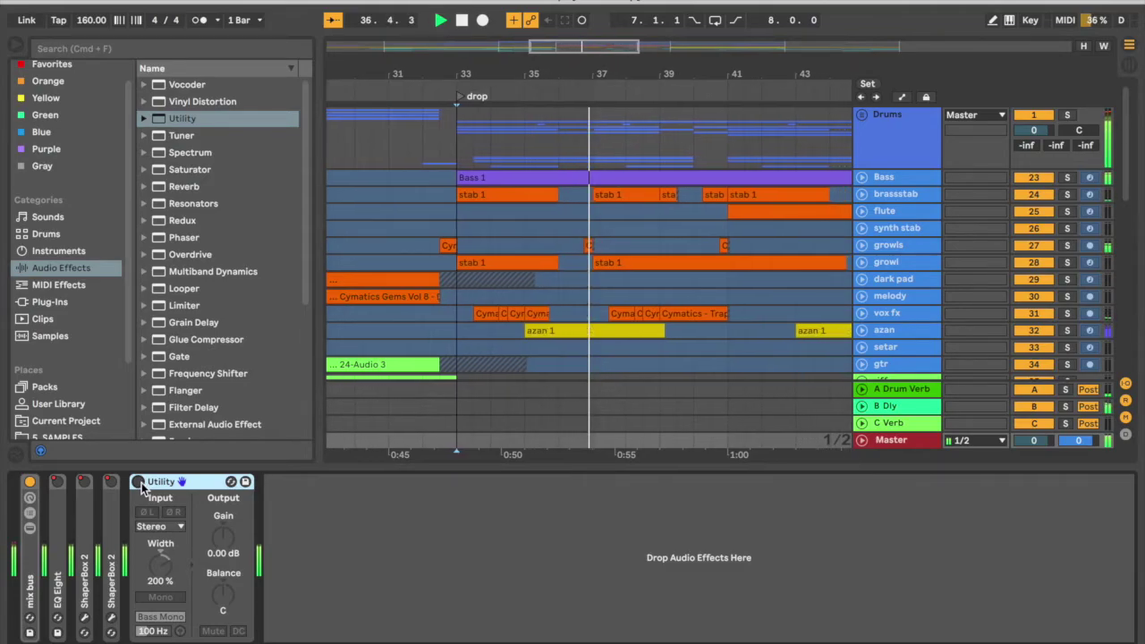
pyautogui.click(137, 482)
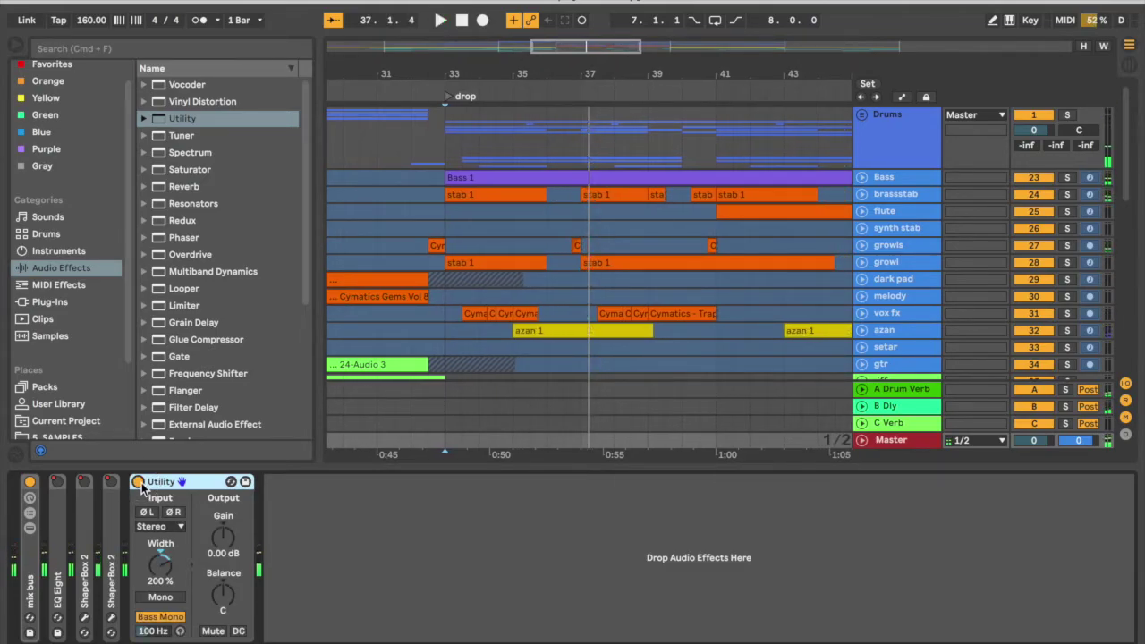
pyautogui.press('space')
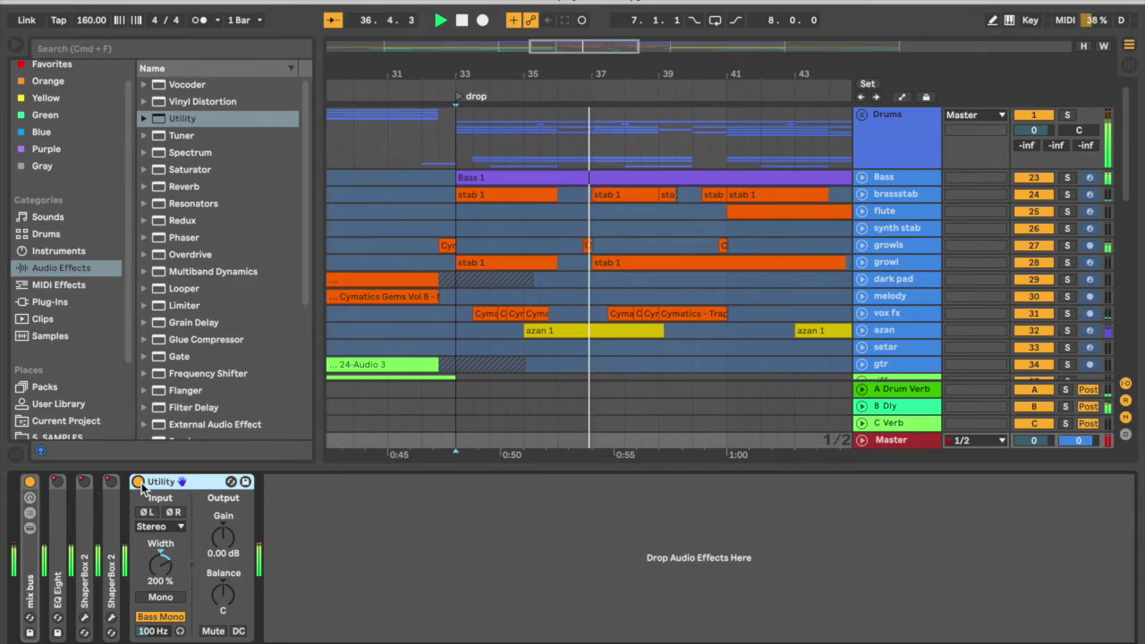
pyautogui.press('space')
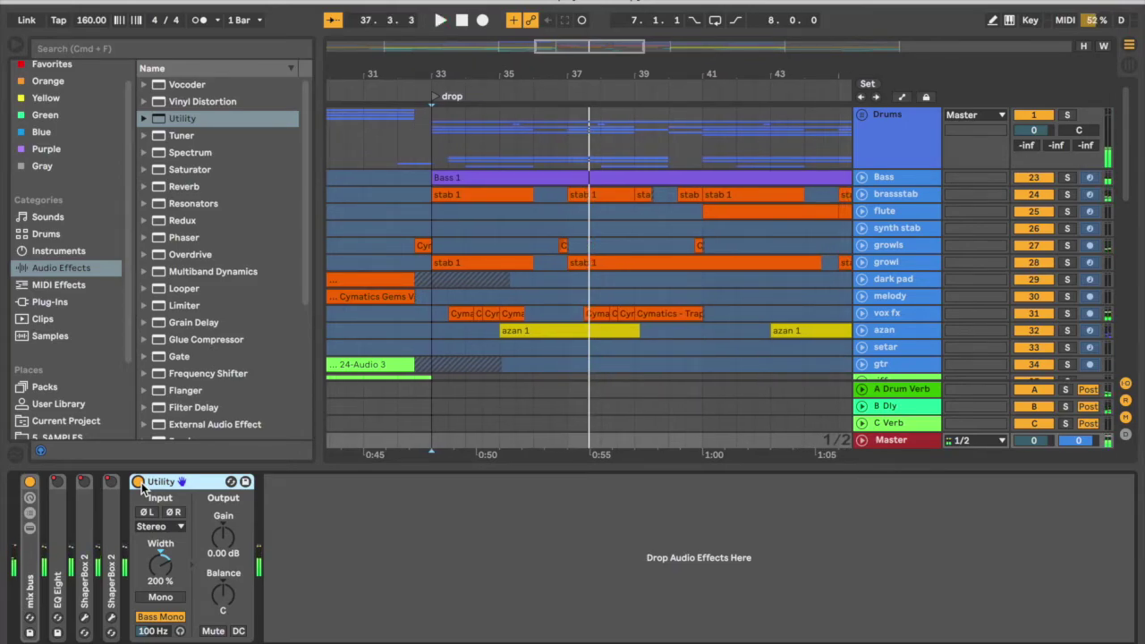